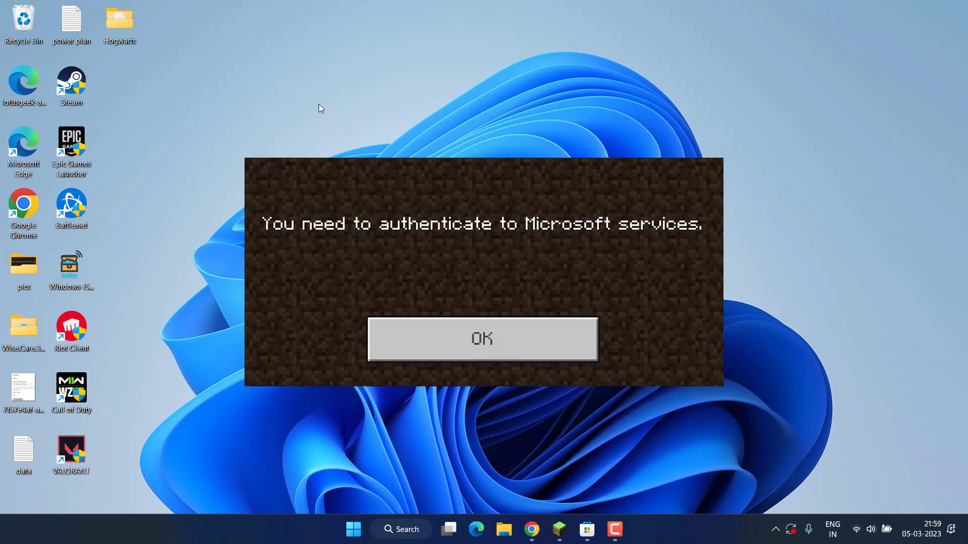
# Log out of the current account in the Minecraft Launcher and start signing in again with the Microsoft login
pyautogui.click(482, 339)
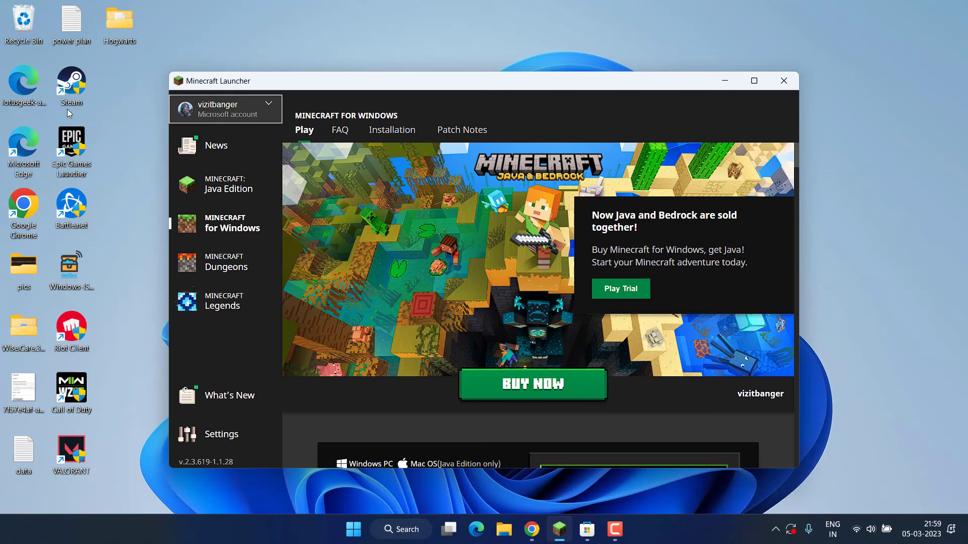
pyautogui.click(229, 110)
pyautogui.click(210, 184)
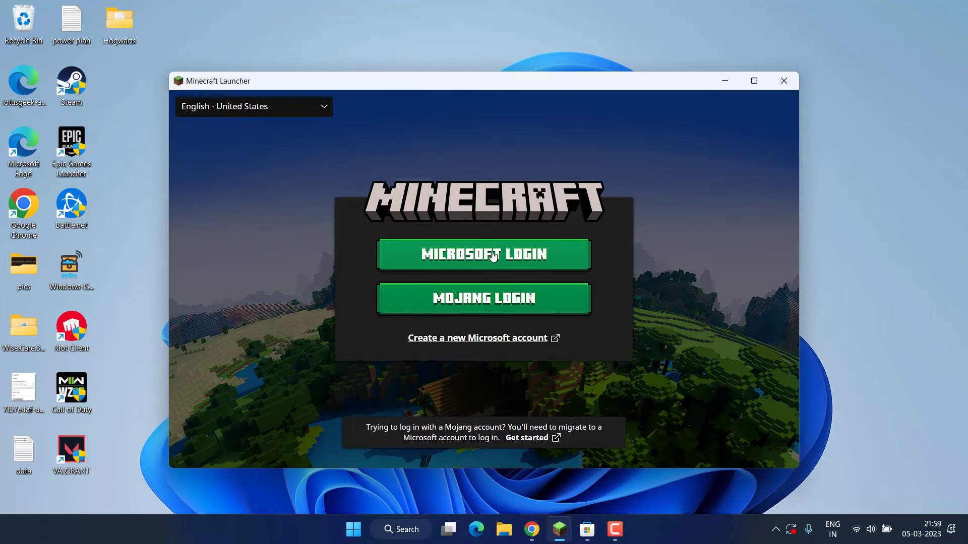
pyautogui.click(519, 254)
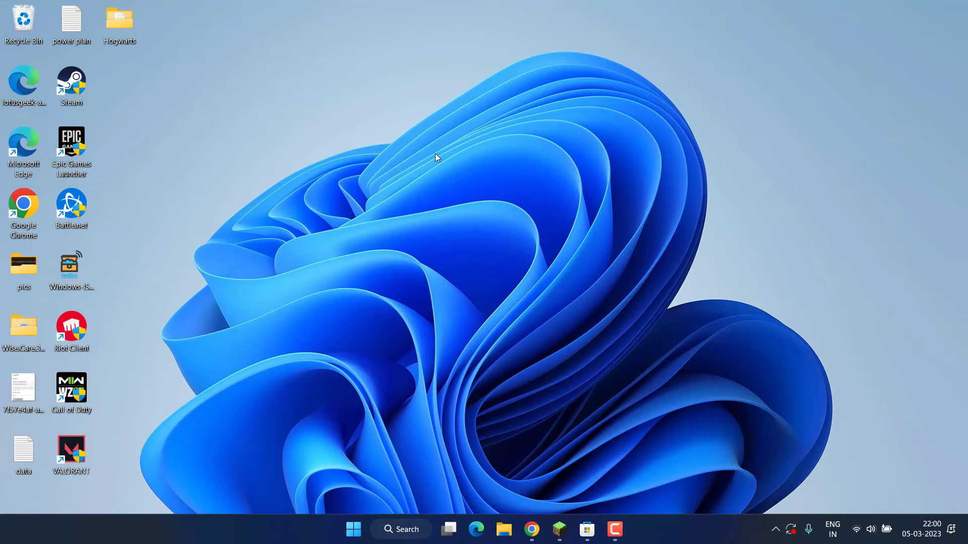
# Open the Windows Update settings and download and install all available updates
pyautogui.press('super+i')
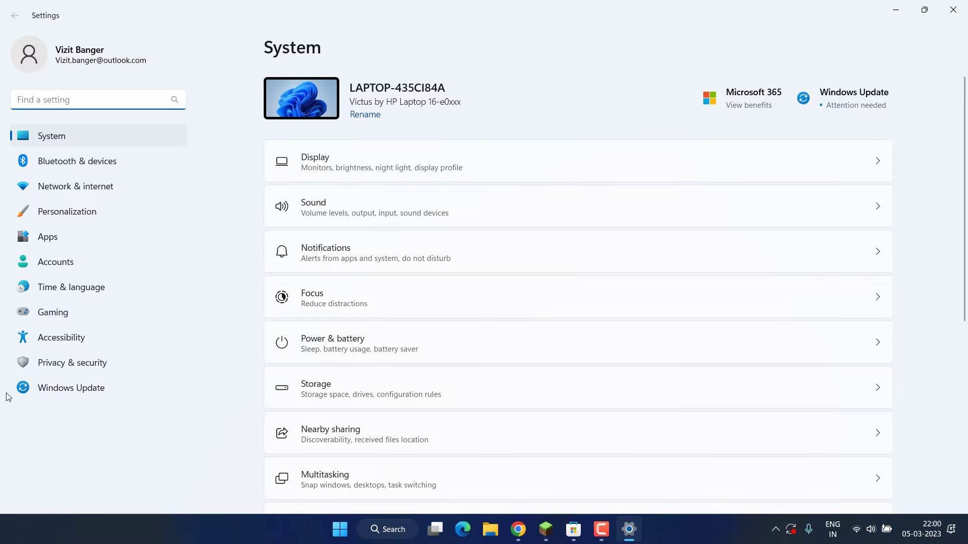
pyautogui.click(76, 386)
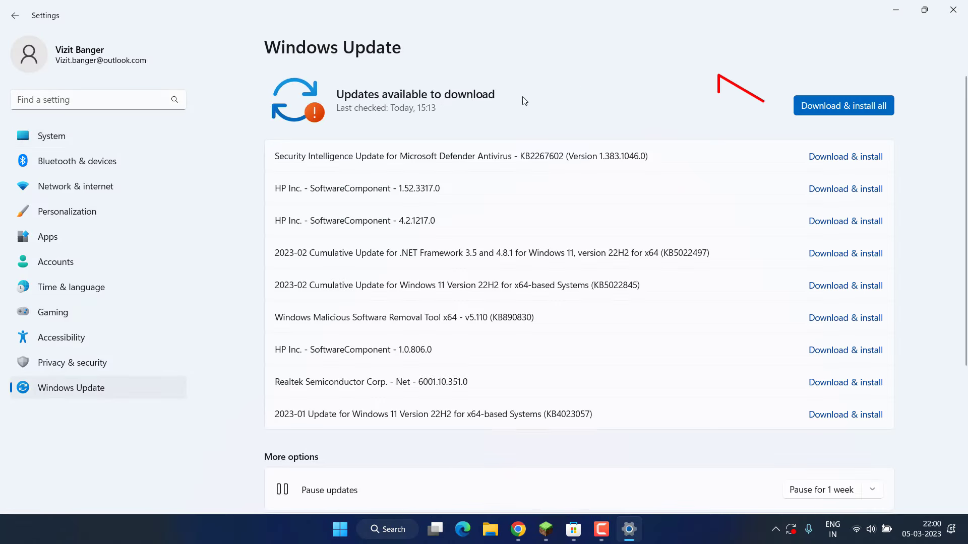
pyautogui.click(833, 97)
# Go to the Your info account settings and open the Manage my accounts page in the browser
pyautogui.click(126, 57)
pyautogui.scroll(-3, 443, 328)
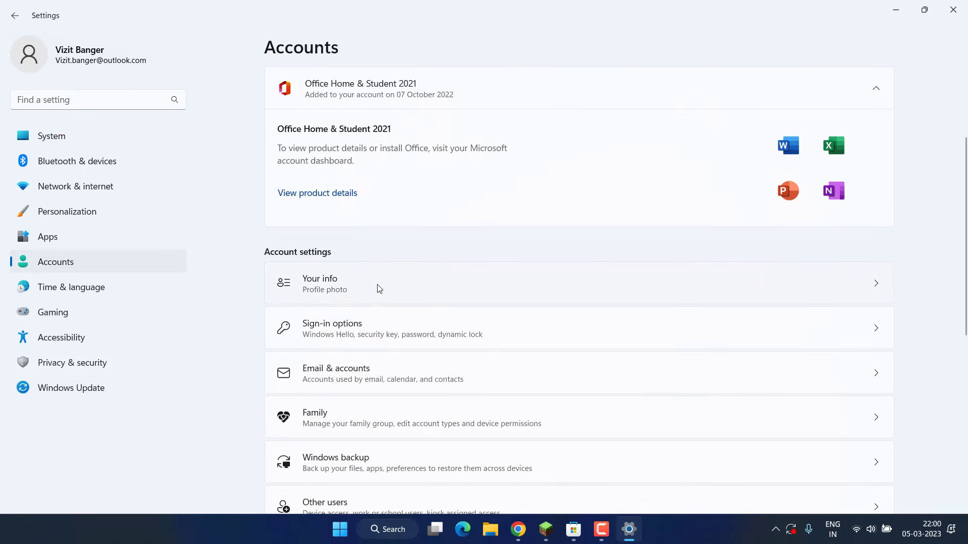
pyautogui.click(363, 292)
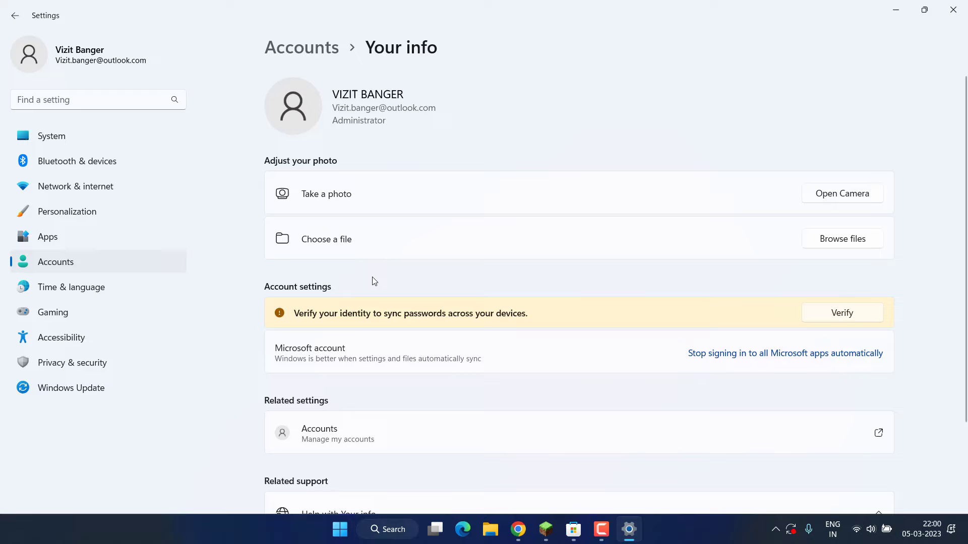
pyautogui.scroll(-2, 376, 277)
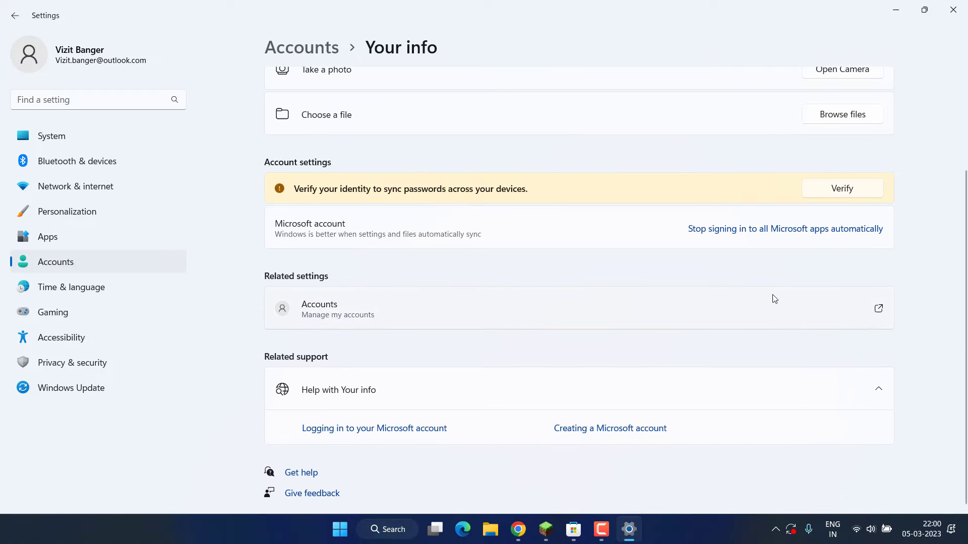
pyautogui.click(746, 316)
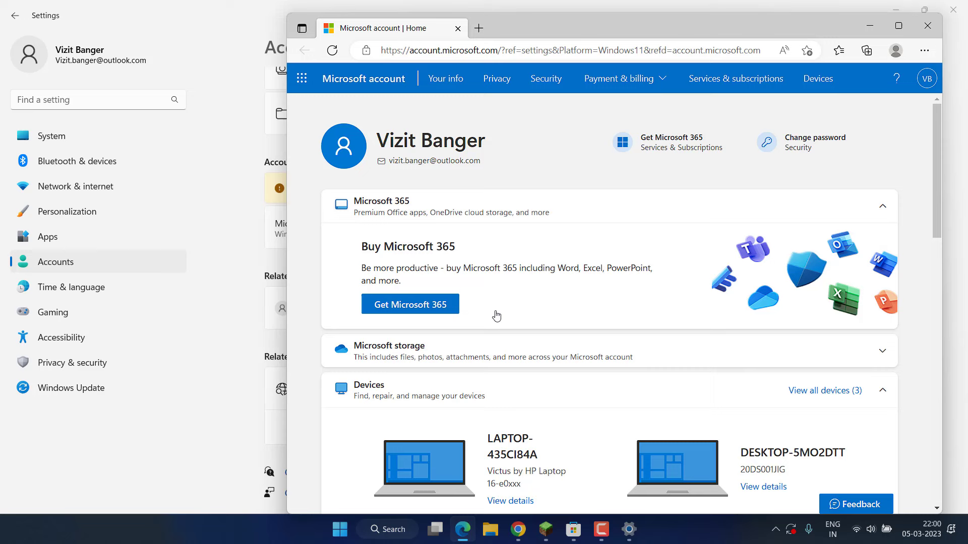
# Show the sign-out option of the Microsoft account on its web page, and close the browser and Settings
pyautogui.click(927, 81)
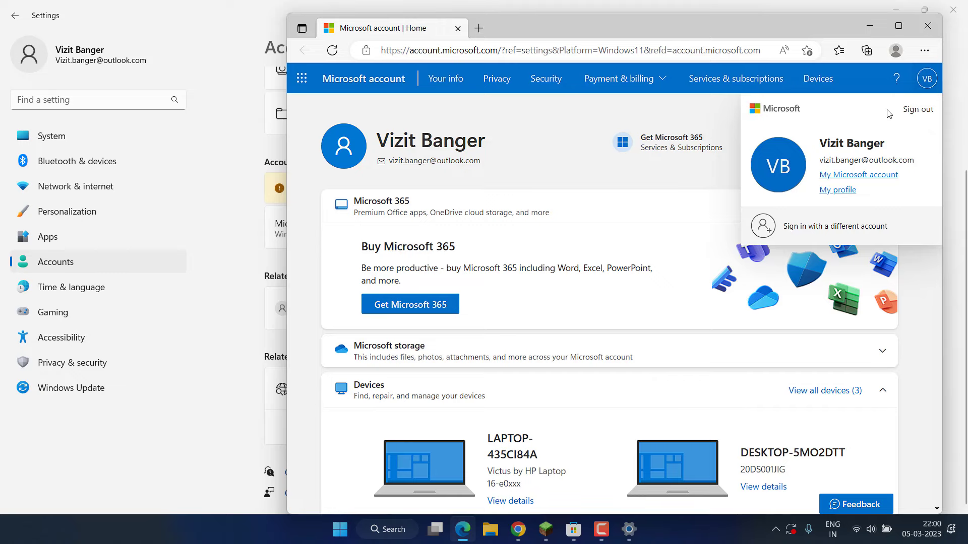
pyautogui.click(927, 25)
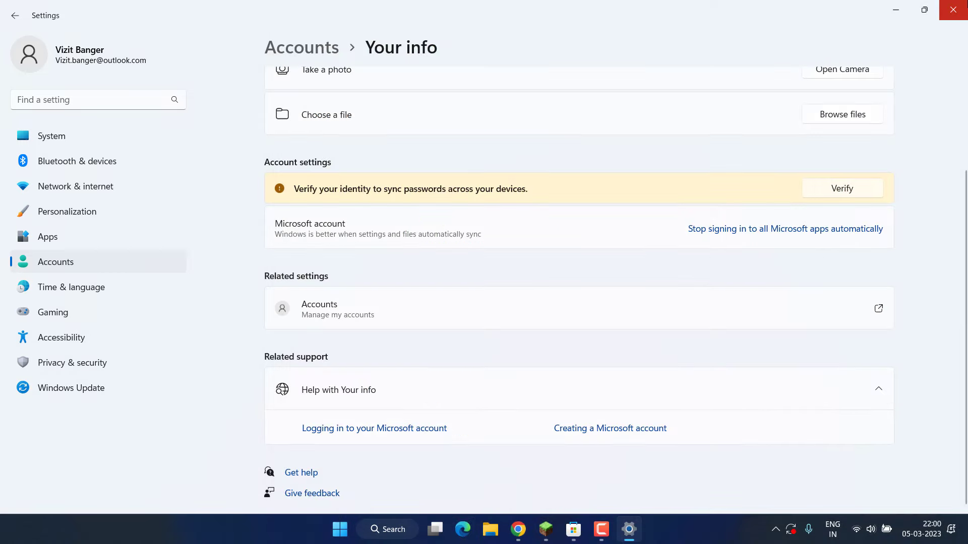
pyautogui.click(952, 9)
# Open the Xbox app and continue as the signed-in account without claiming the Game Pass offer
pyautogui.press('super')
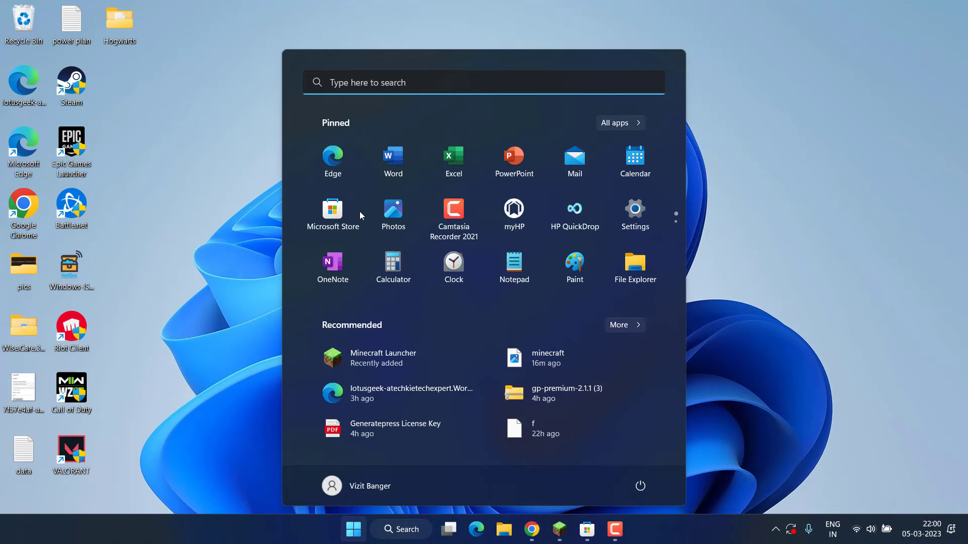
pyautogui.write('xbo')
pyautogui.click(353, 240)
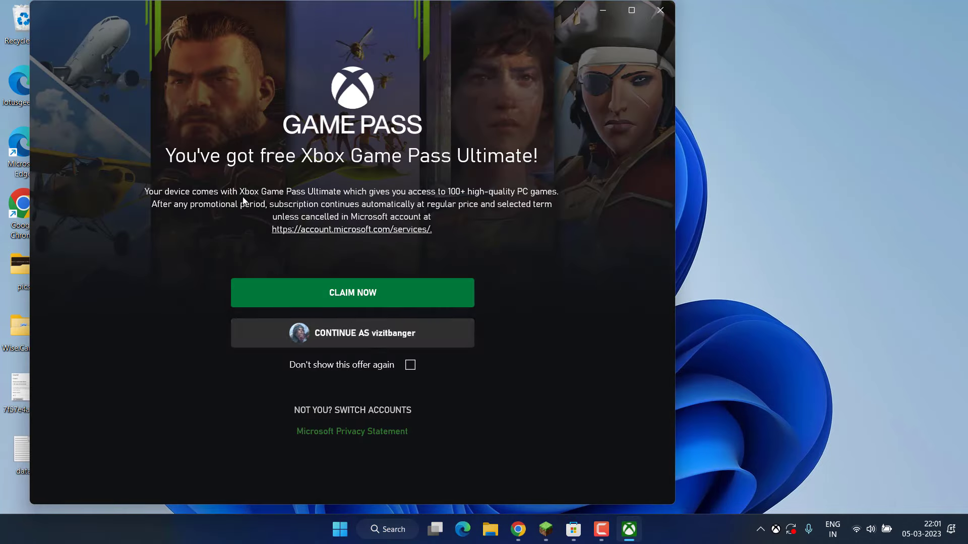
pyautogui.click(352, 332)
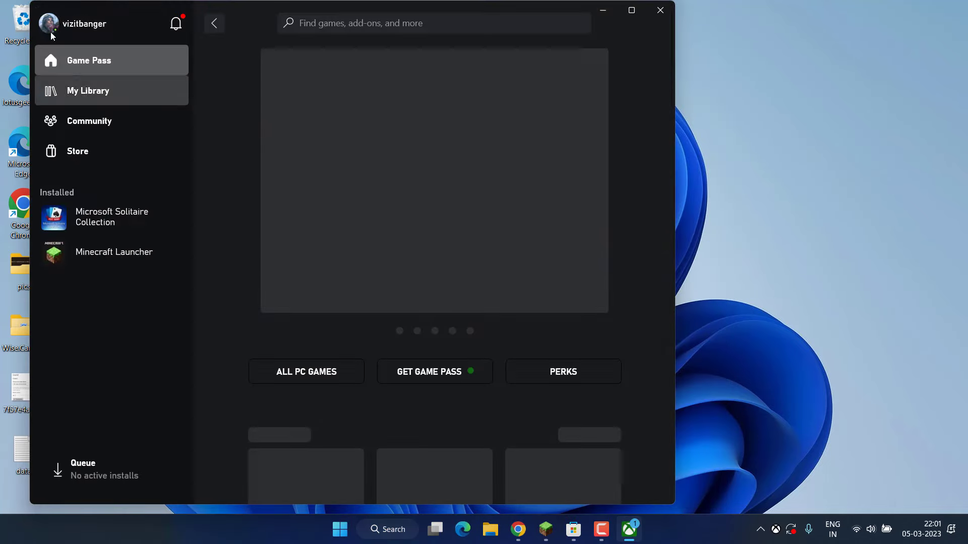
# Show the Xbox profile options including Sign out, and close the Xbox app
pyautogui.click(91, 24)
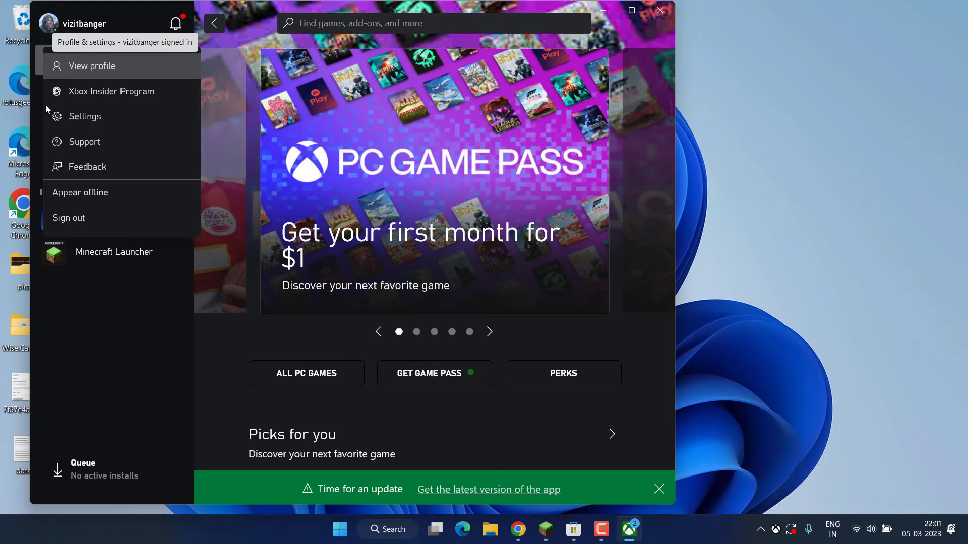
pyautogui.click(83, 401)
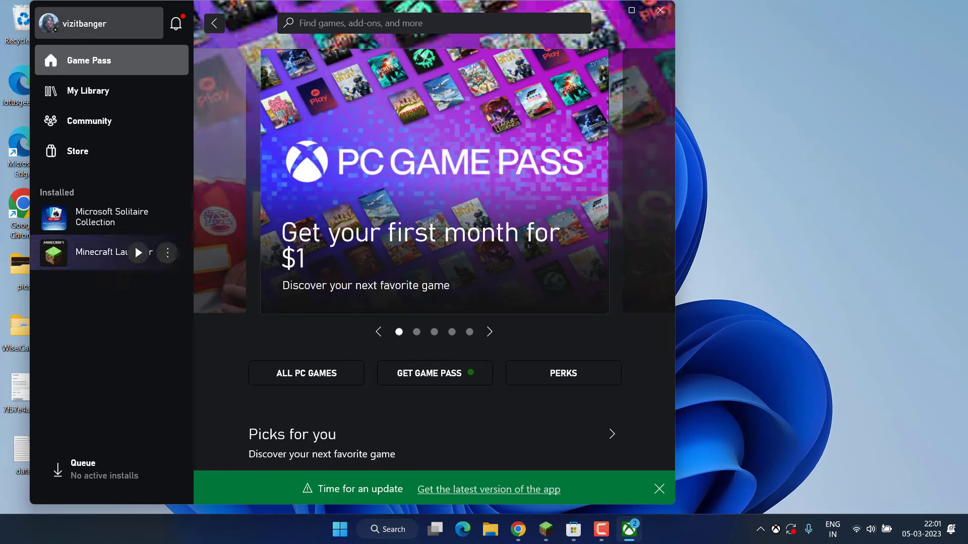
pyautogui.click(666, 12)
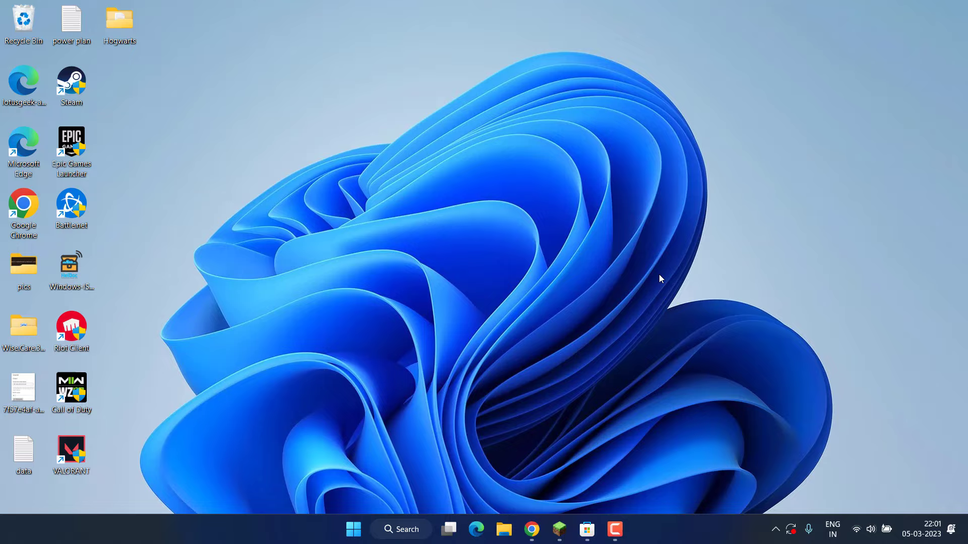
# Check the automatic time and time zone in the Date & time settings, and close Settings
pyautogui.press('super+i')
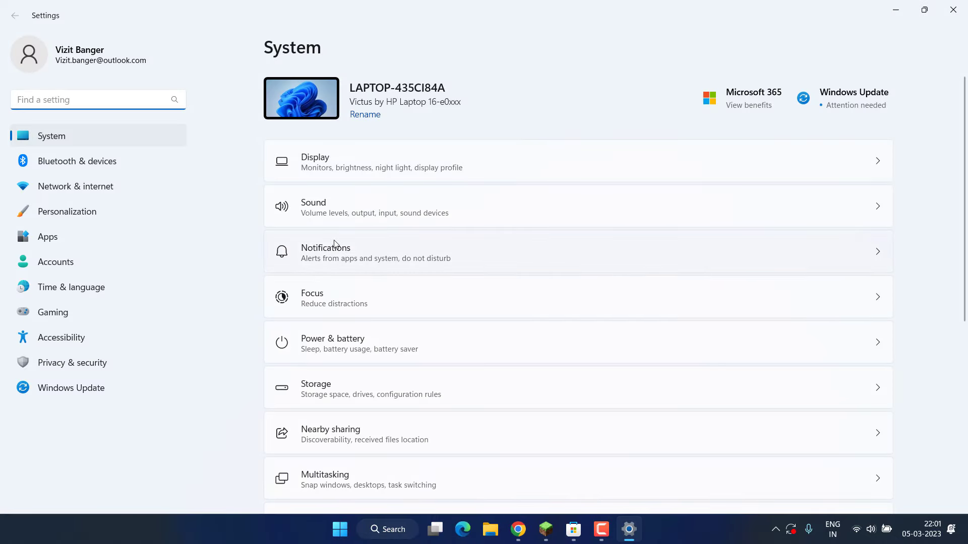
pyautogui.click(79, 294)
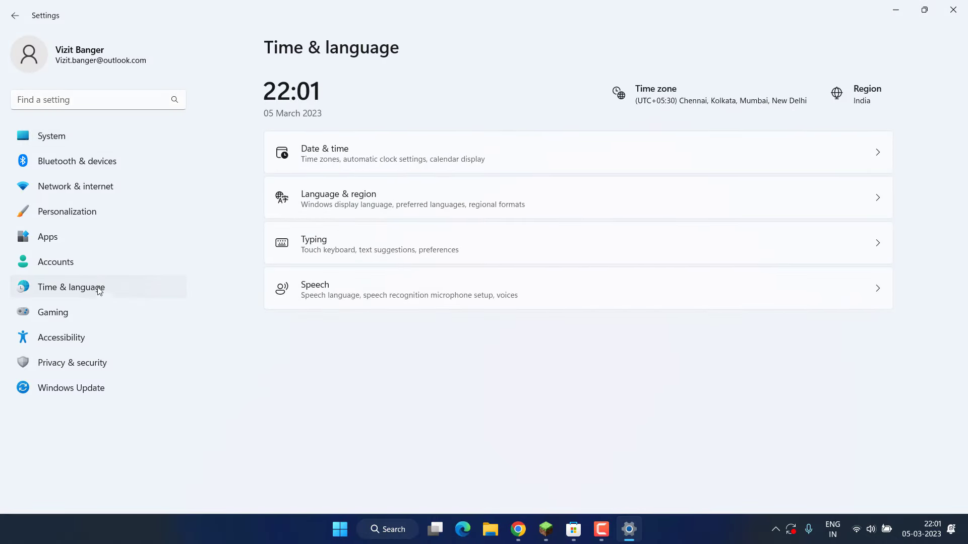
pyautogui.click(422, 157)
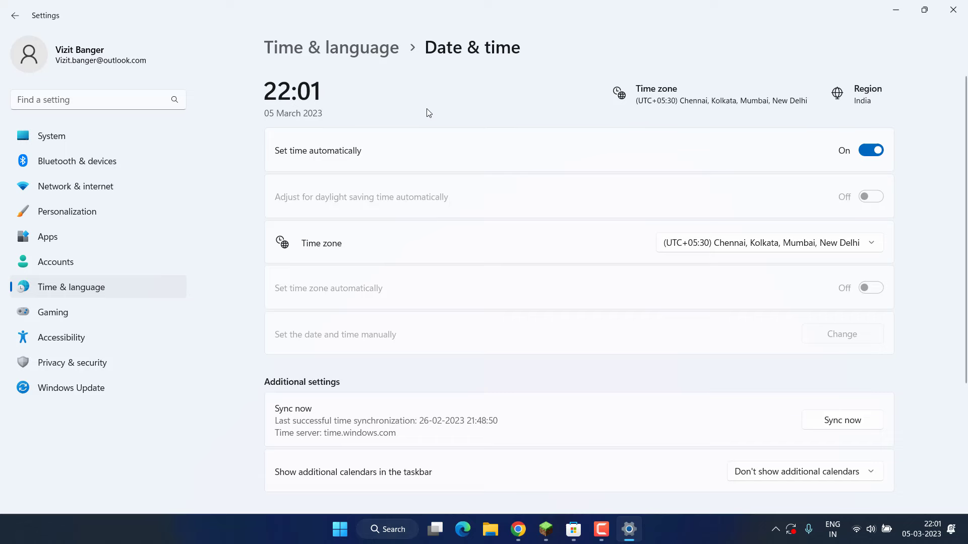
pyautogui.click(963, 7)
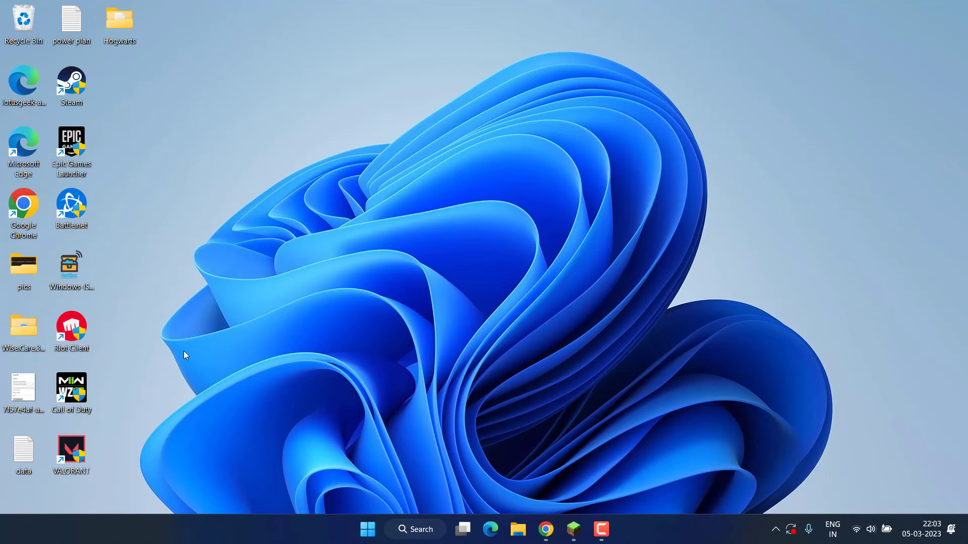
# Open Xbox Identity Provider's full Microsoft Store page from its Chrome web page, highlight its description and return to the desktop
pyautogui.click(546, 529)
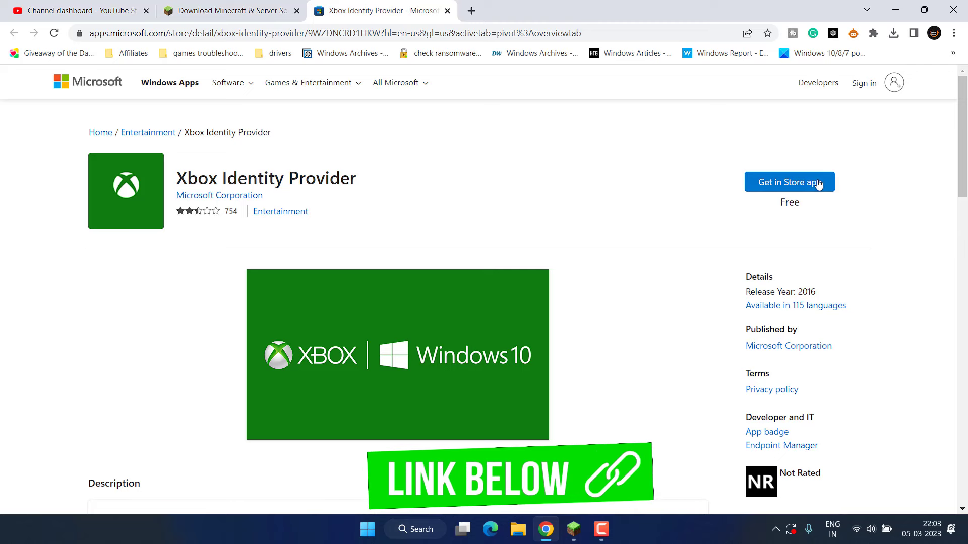
pyautogui.click(795, 183)
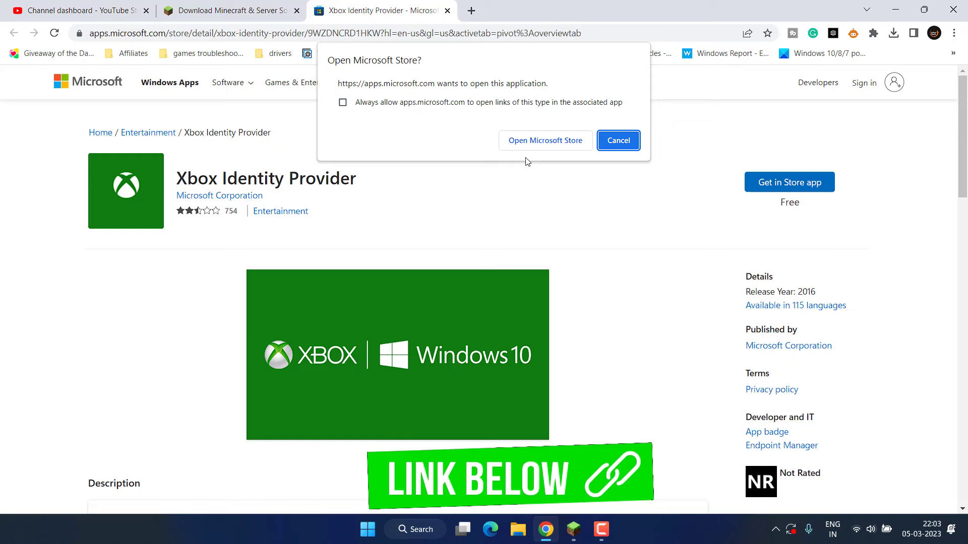
pyautogui.click(519, 141)
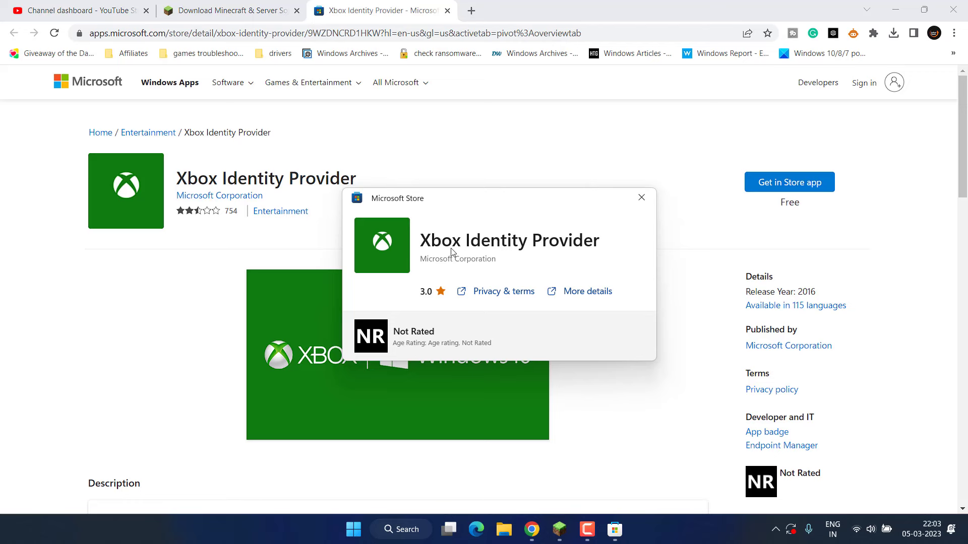
pyautogui.click(587, 293)
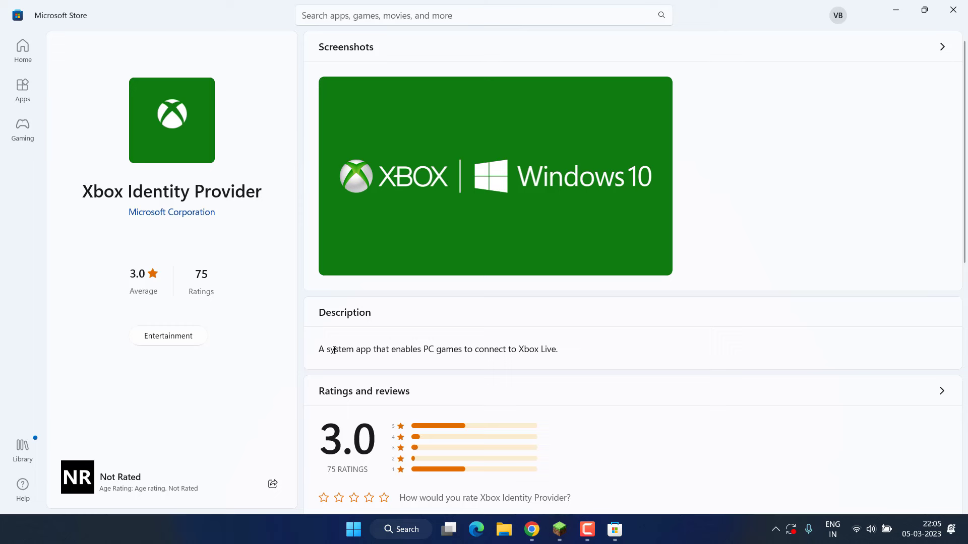
pyautogui.moveTo(335, 348); pyautogui.dragTo(576, 365)
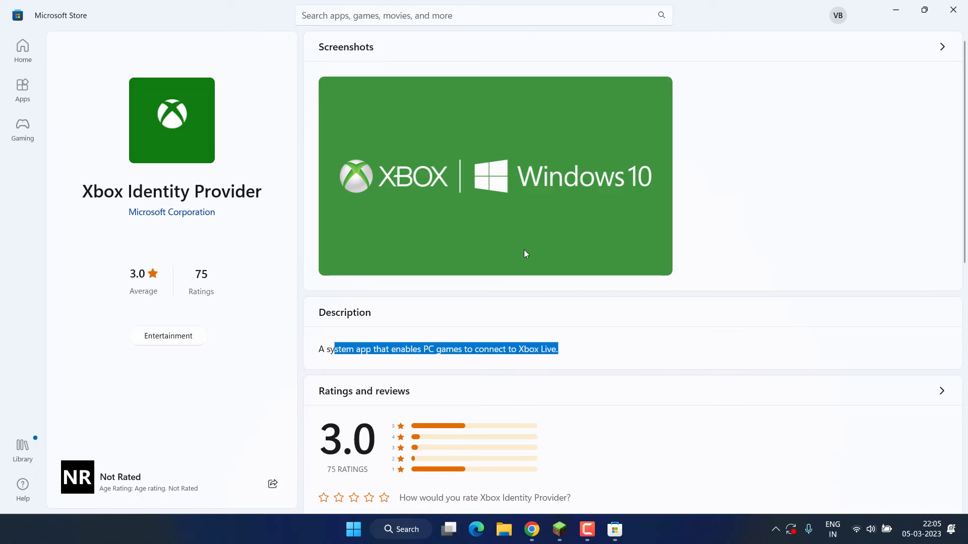
pyautogui.press('super+d')
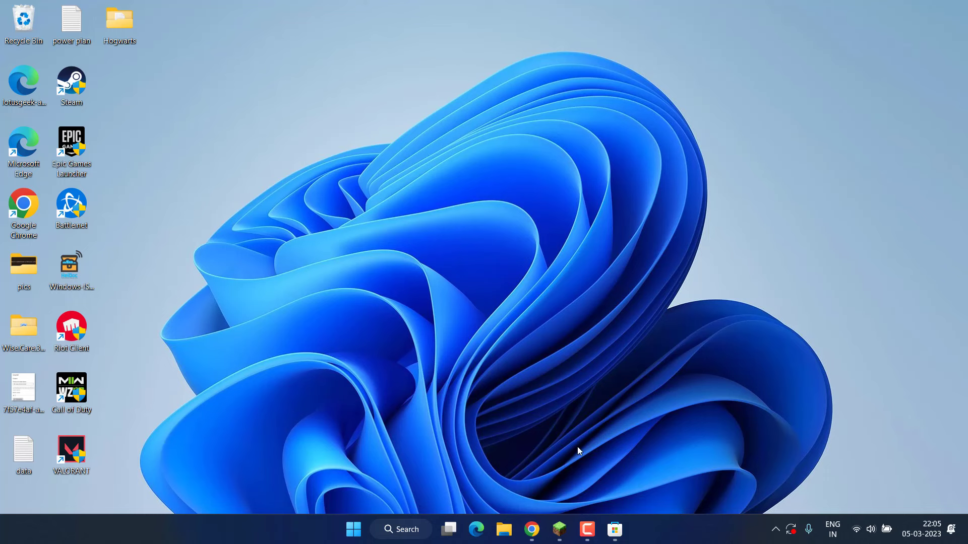
# Download the Minecraft launcher for Windows 7/8 from minecraft.net in Chrome, save it as MinecraftInstaller on the Desktop, and minimize the browser
pyautogui.click(531, 529)
pyautogui.click(228, 11)
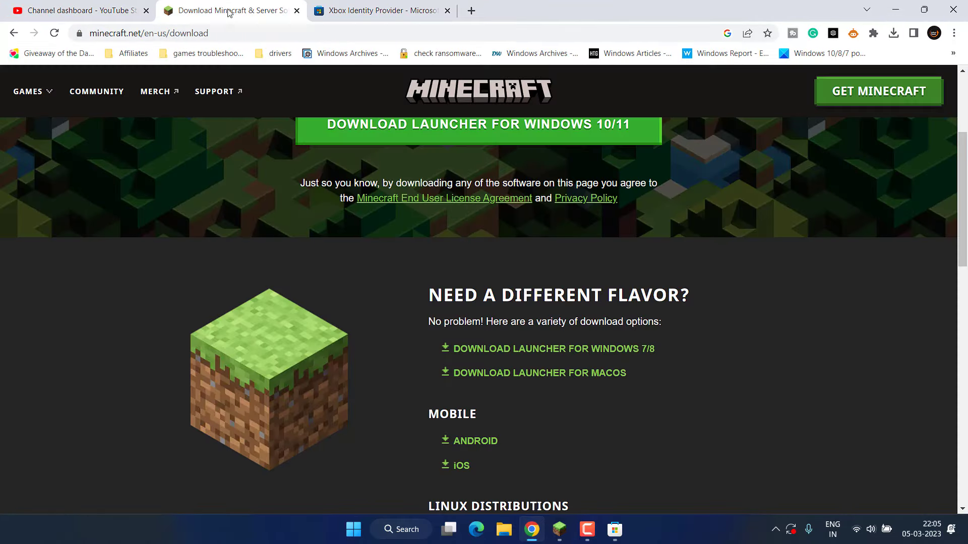
pyautogui.scroll(3, 436, 247)
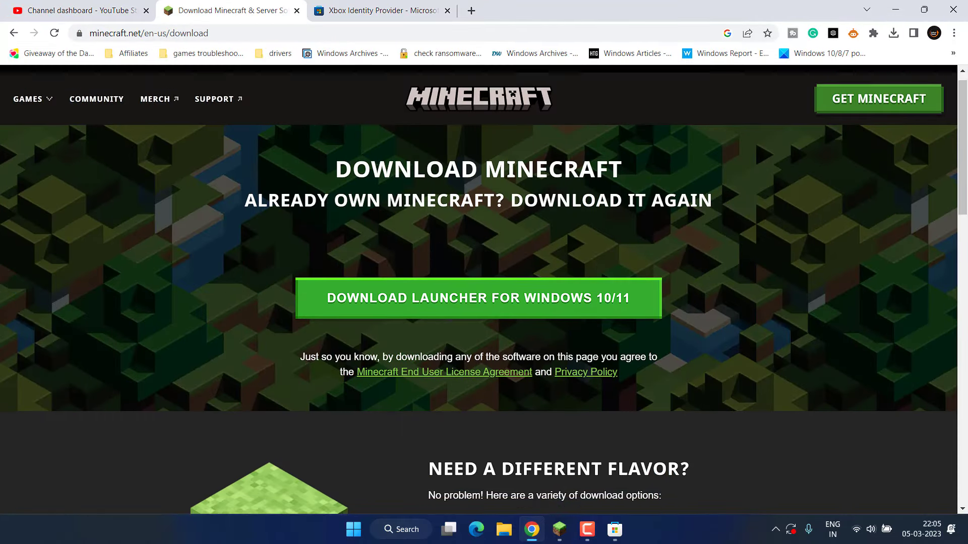
pyautogui.scroll(-4, 519, 370)
pyautogui.scroll(-1, 519, 372)
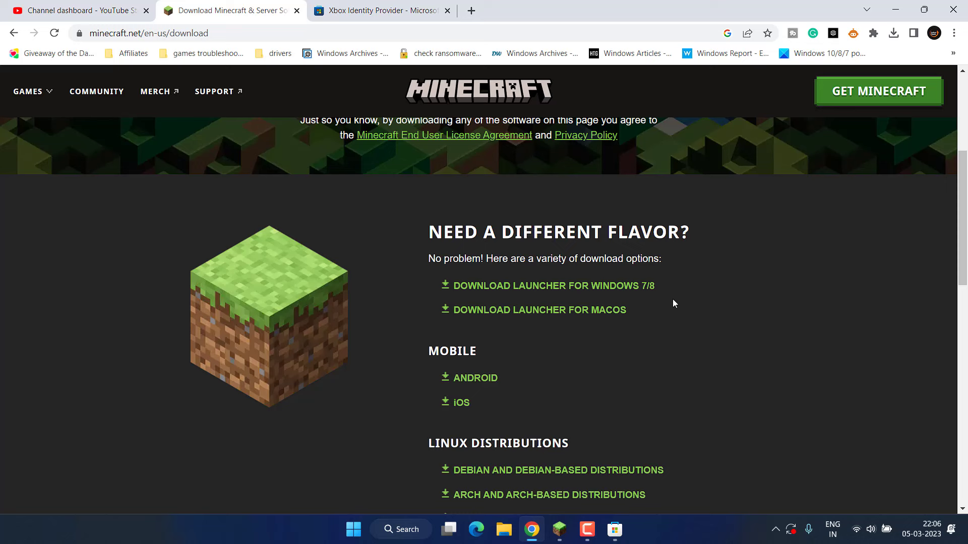
pyautogui.moveTo(664, 287); pyautogui.dragTo(446, 288)
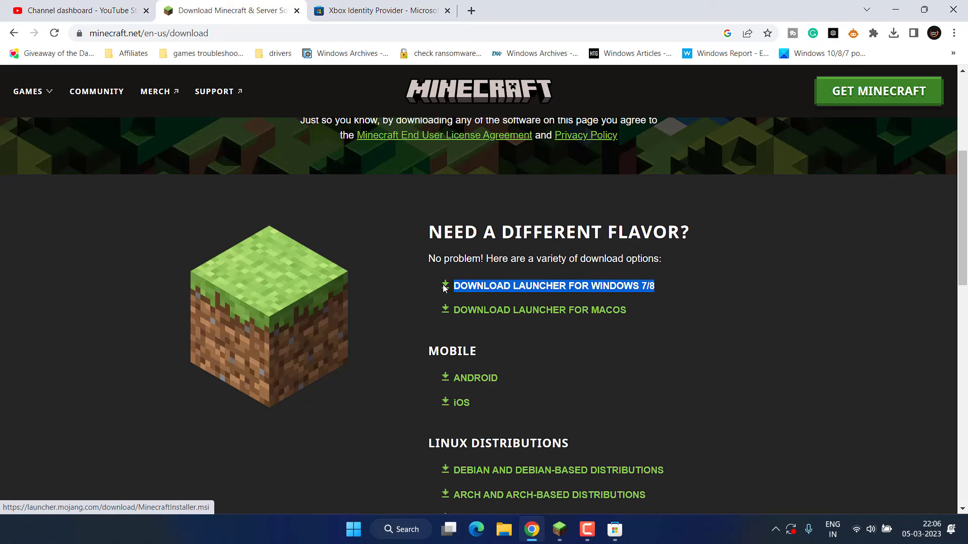
pyautogui.click(574, 290)
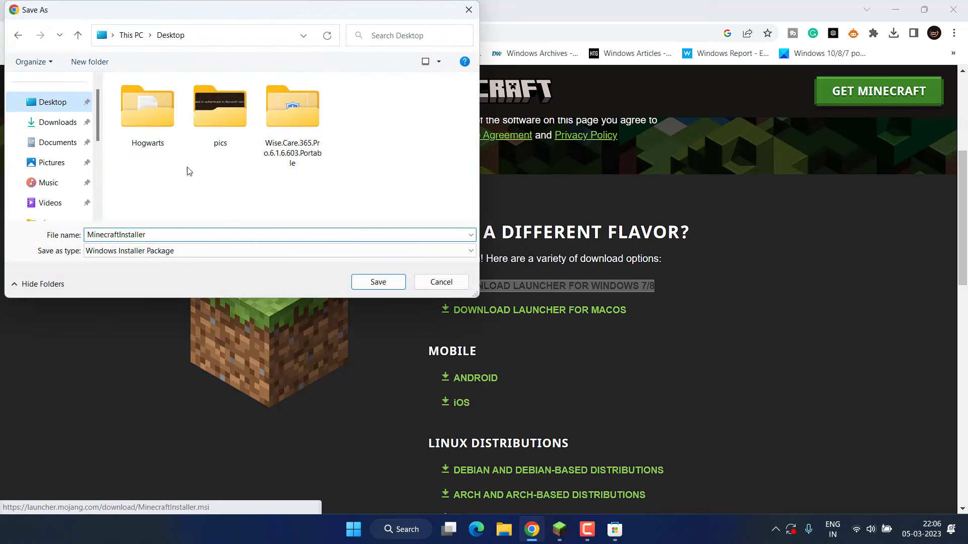
pyautogui.click(397, 281)
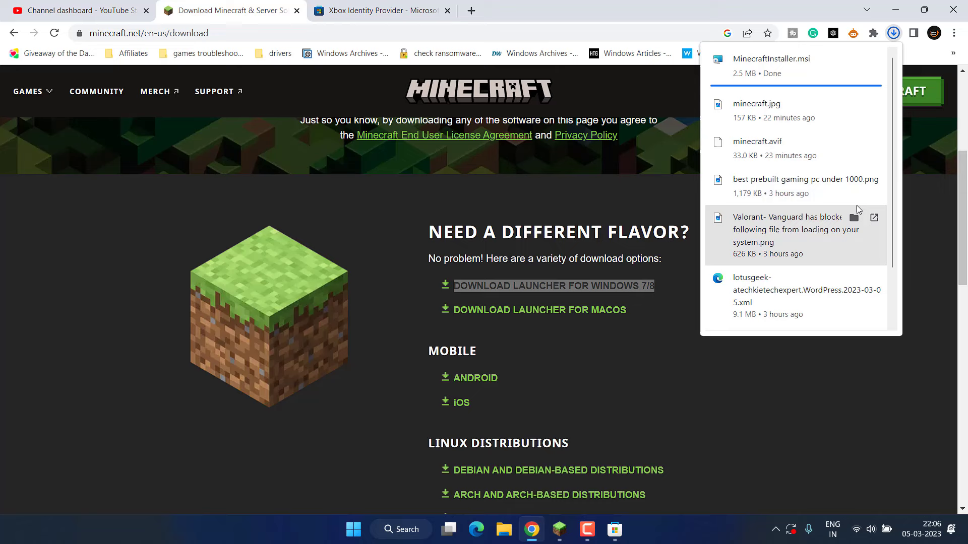
pyautogui.click(895, 10)
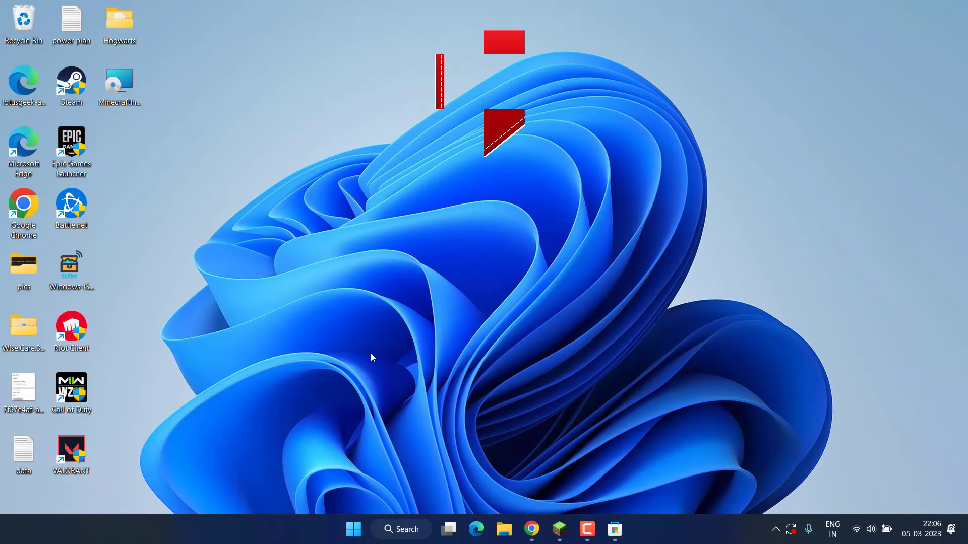